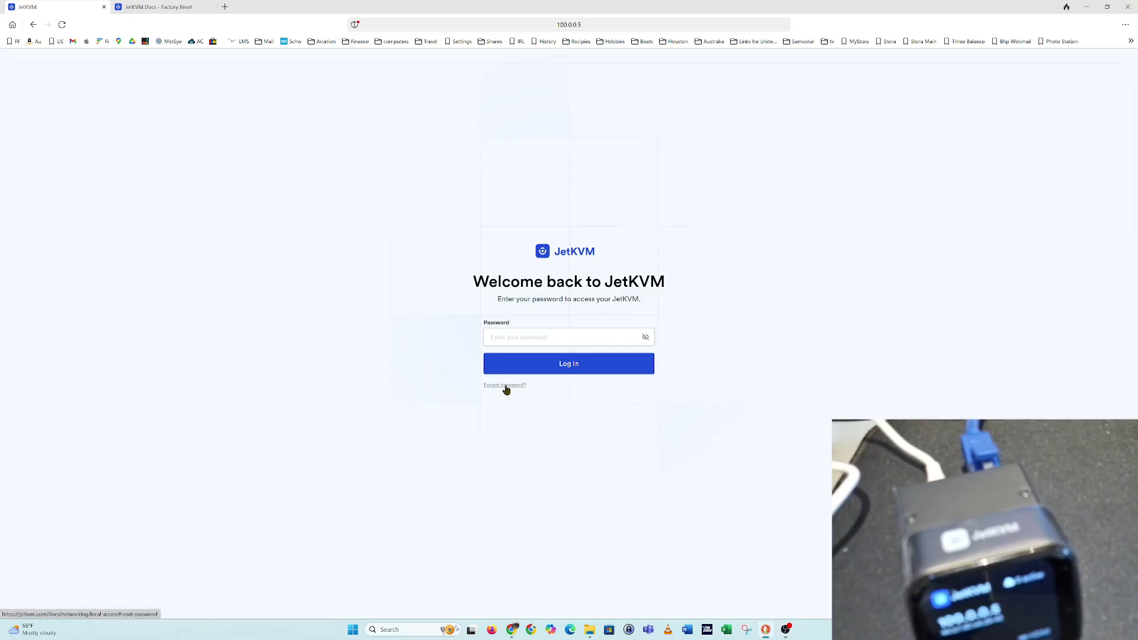
# - Open the Factory Reset guide and the Luckfox Windows flashing-tool page, then return to Factory Reset
pyautogui.click(506, 387)
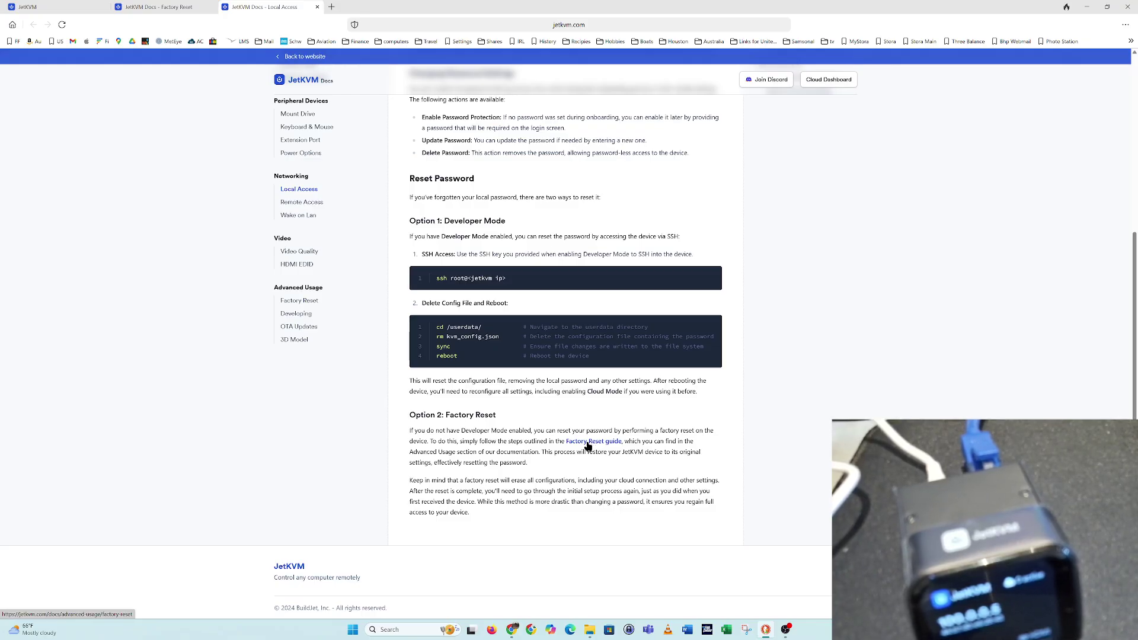
pyautogui.click(588, 443)
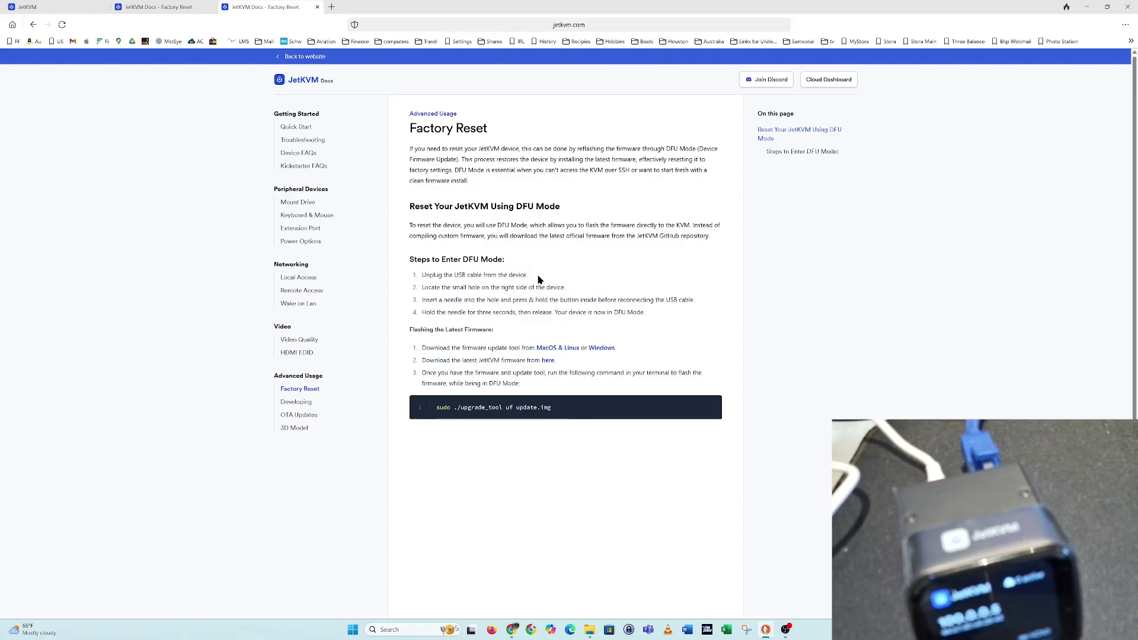
pyautogui.click(601, 350)
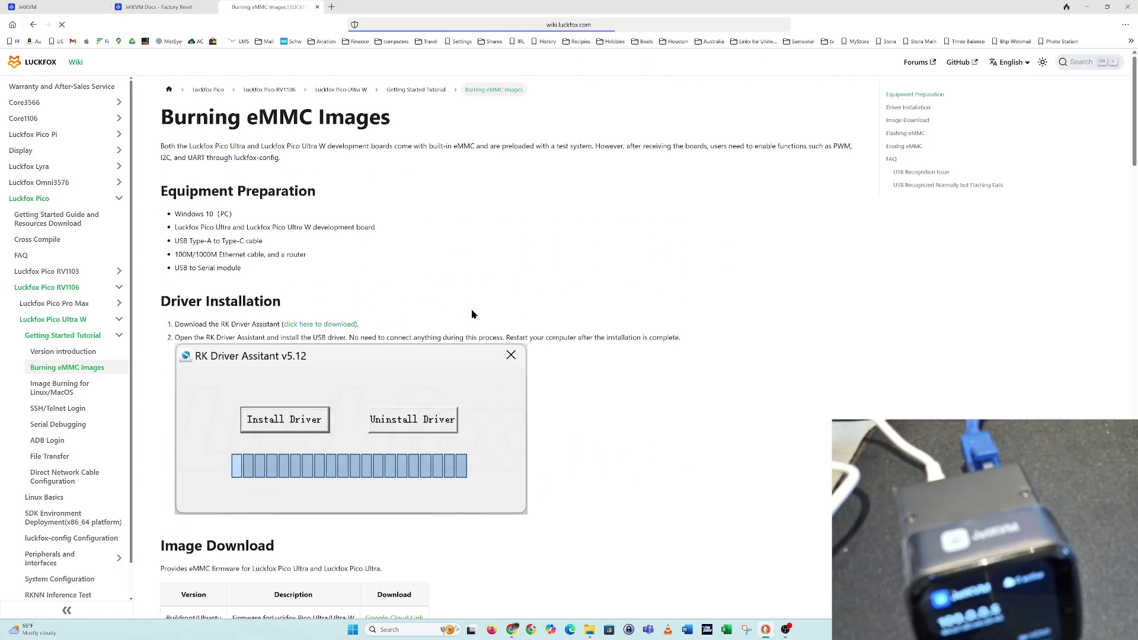
pyautogui.scroll(-1, 472, 312)
pyautogui.scroll(-2, 472, 312)
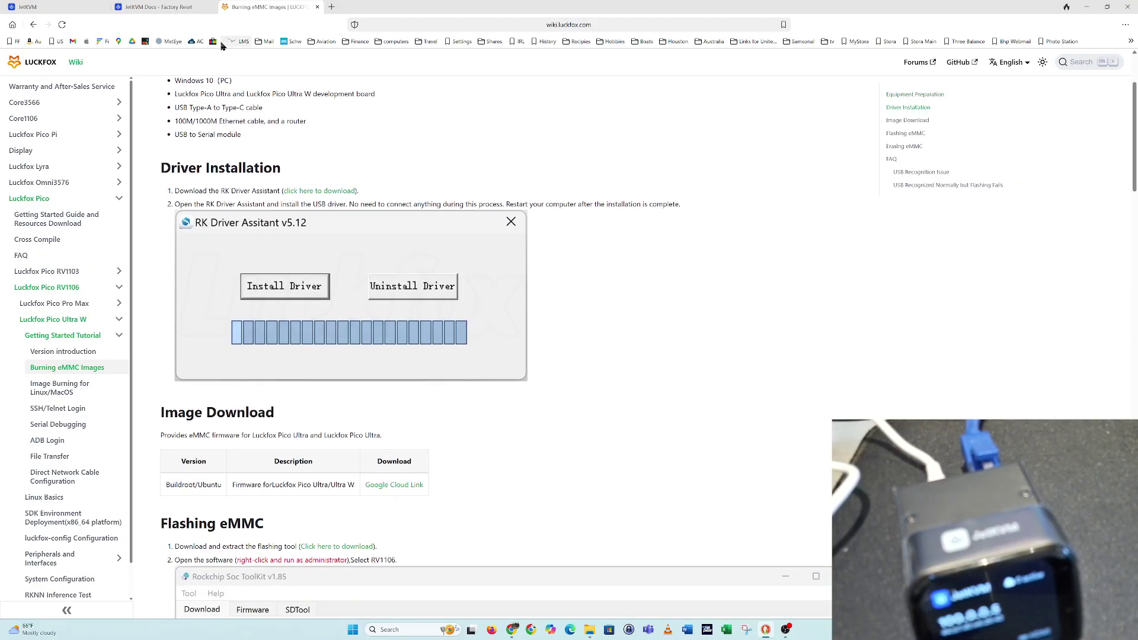
pyautogui.click(174, 9)
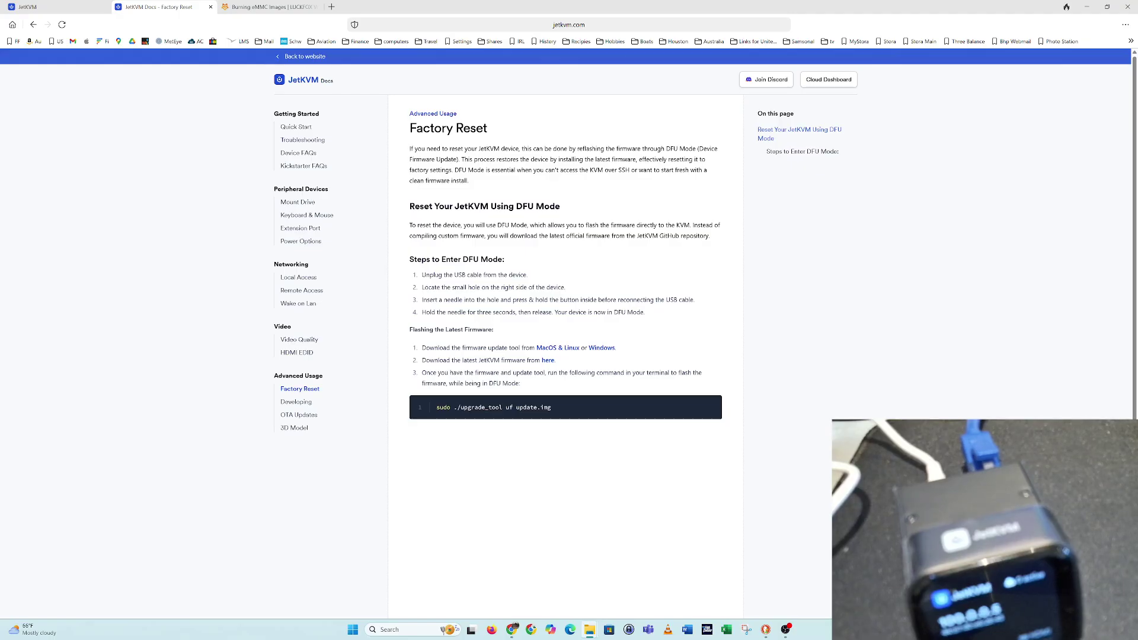
pyautogui.moveTo(1137, 299); pyautogui.dragTo(573, 299)
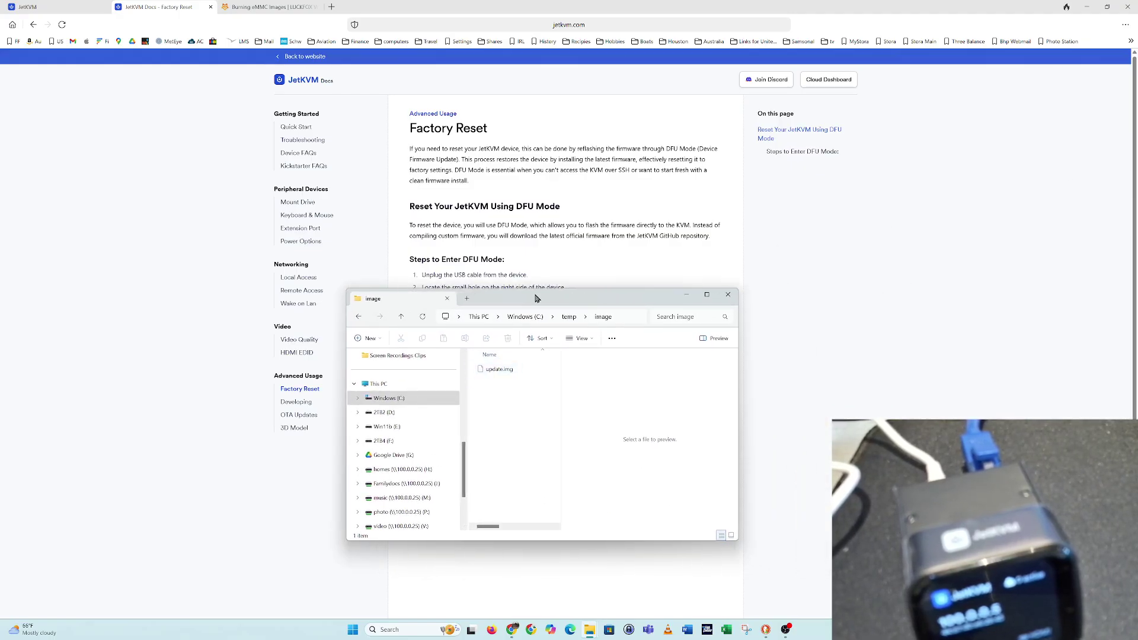
pyautogui.moveTo(541, 296); pyautogui.dragTo(1137, 312)
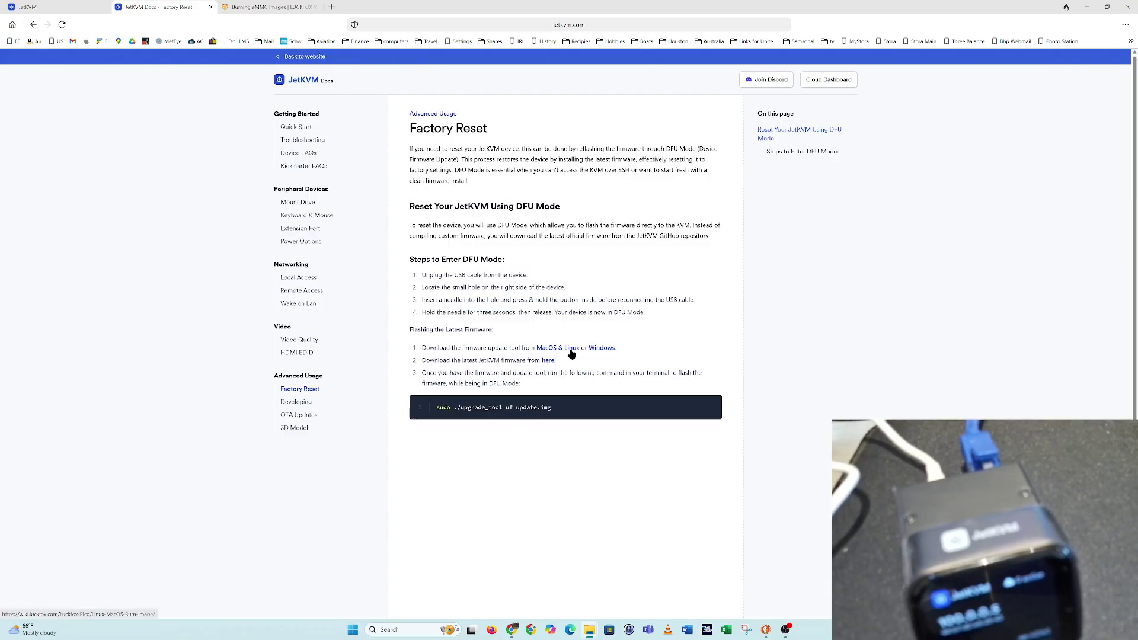
# - Scroll the Burning eMMC Images guide to Driver Installation and check the driver assistant folder
pyautogui.click(271, 7)
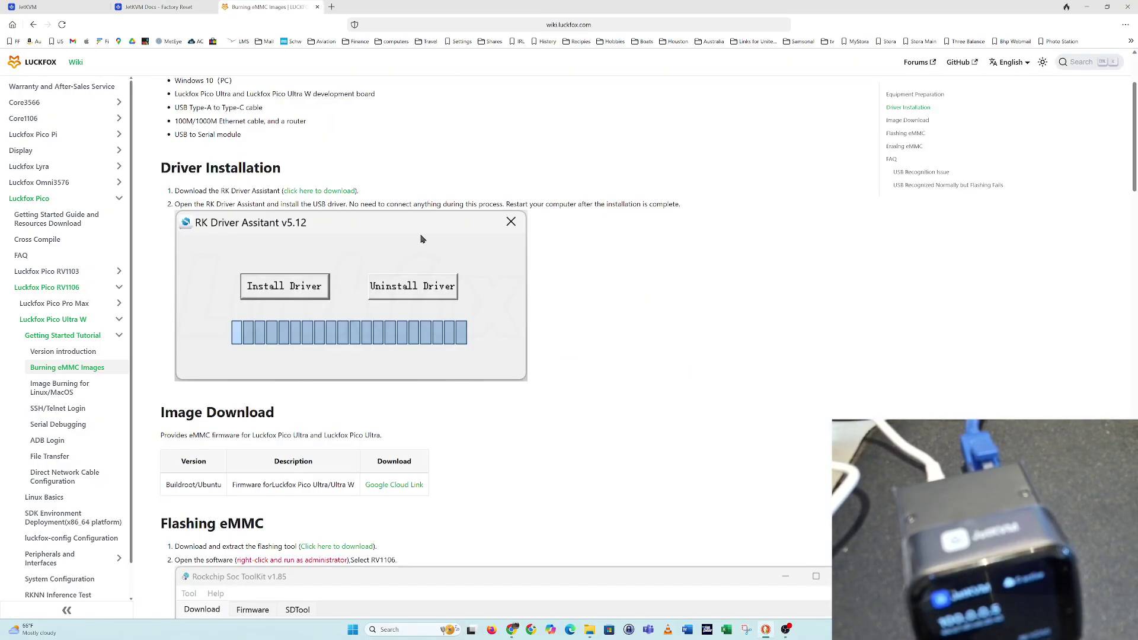
pyautogui.scroll(3, 563, 322)
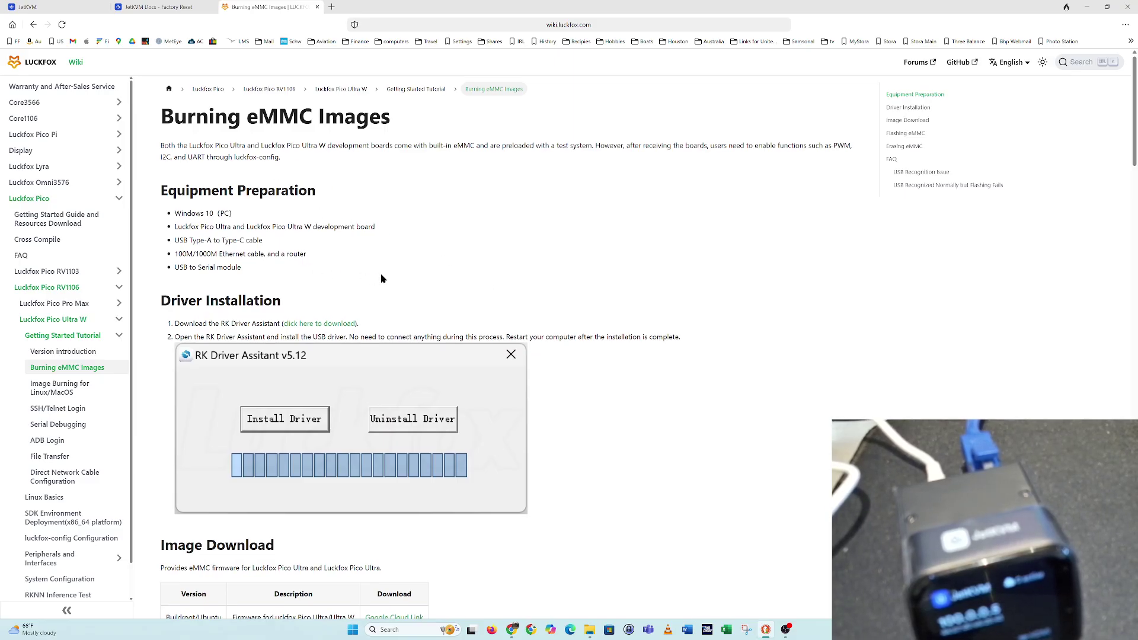
pyautogui.scroll(-3, 382, 278)
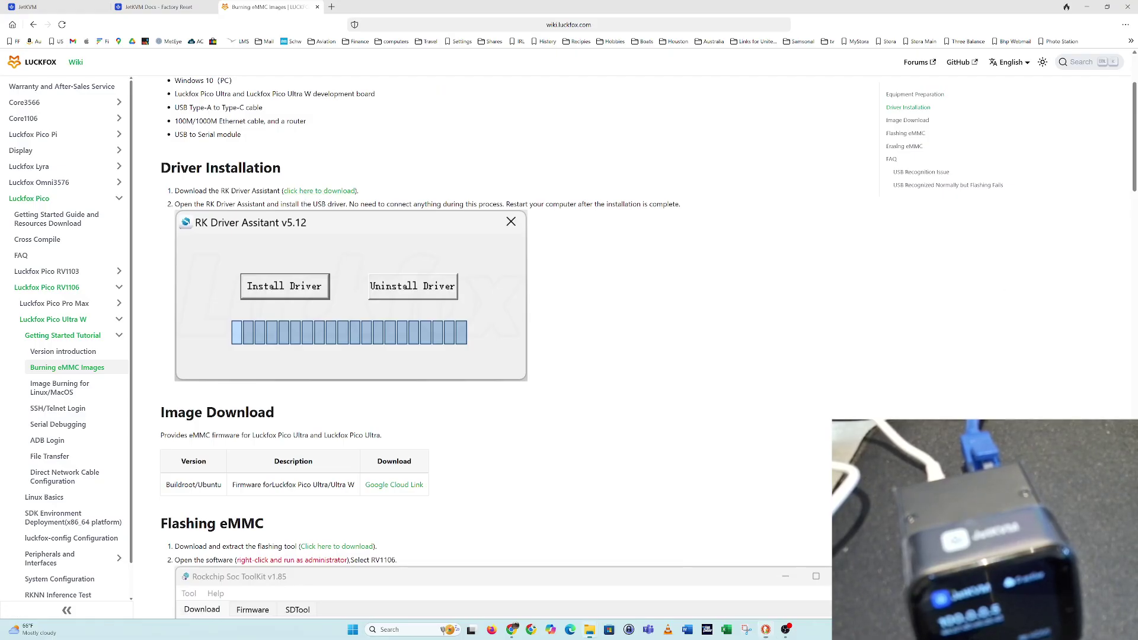
pyautogui.moveTo(599, 250); pyautogui.dragTo(441, 250)
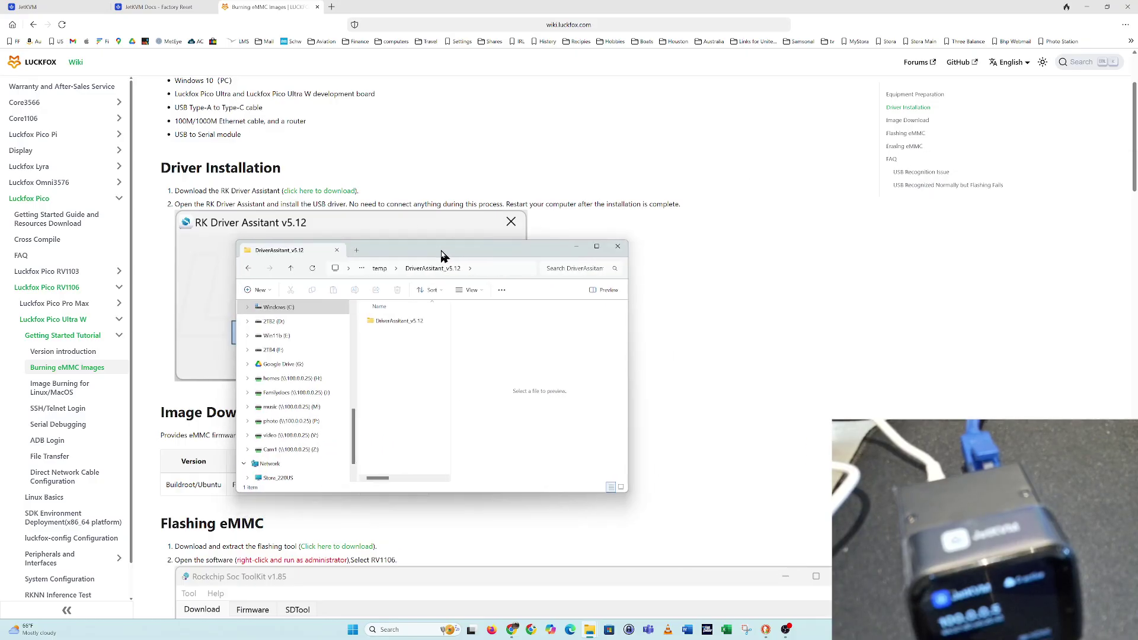
pyautogui.doubleClick(412, 325)
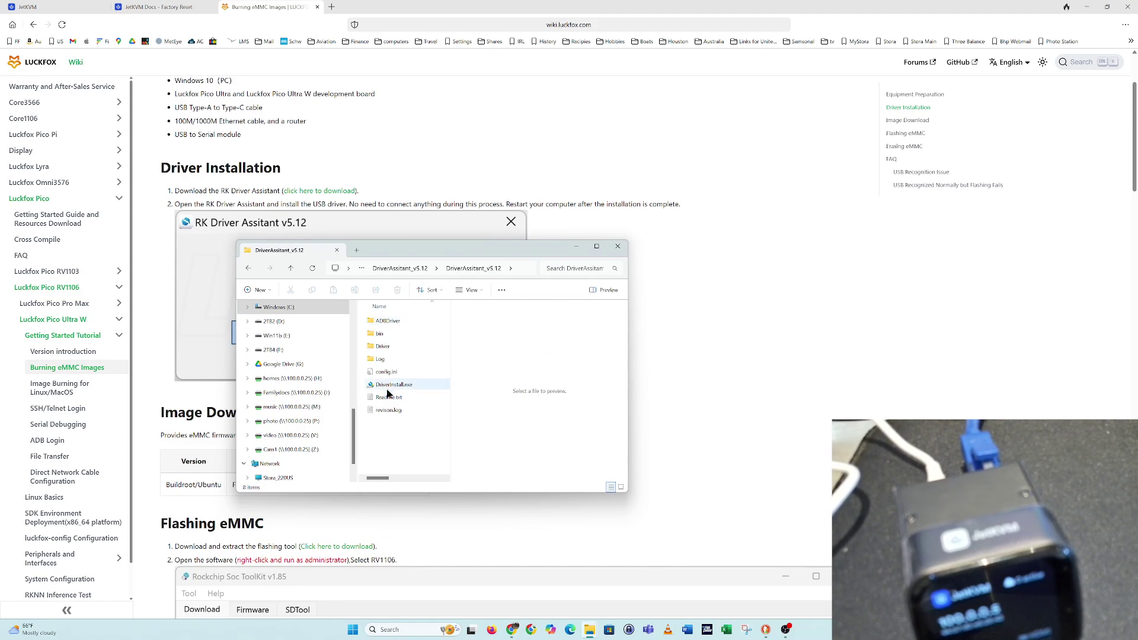
pyautogui.moveTo(390, 391)
pyautogui.click(617, 247)
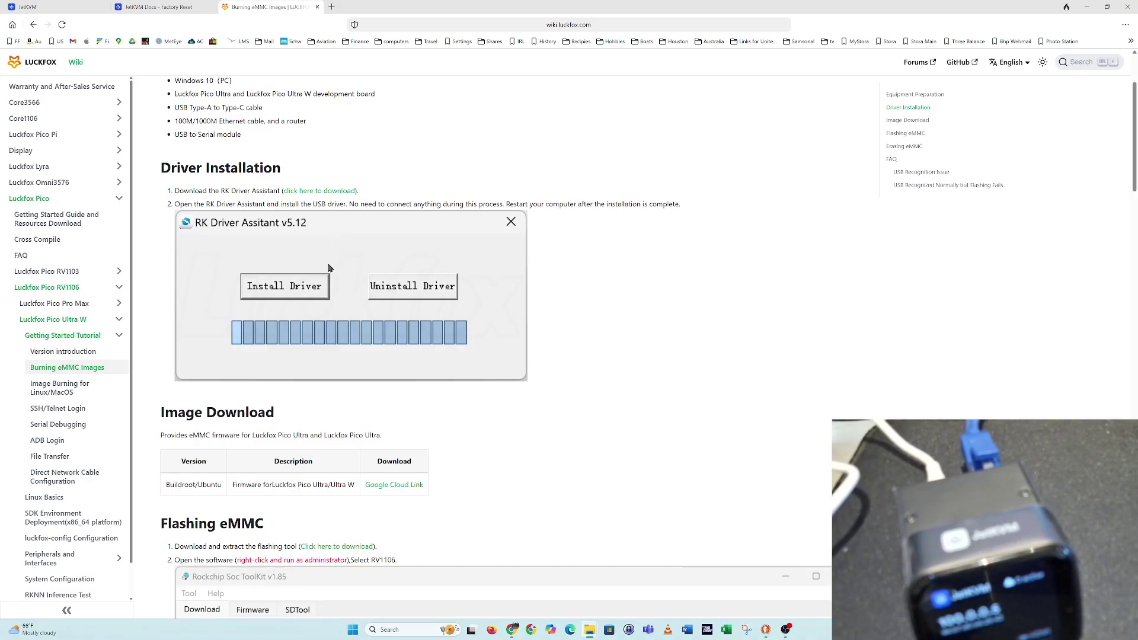
# - Launch SocToolKit.exe from its folder with administrator rights
pyautogui.scroll(-5, 512, 394)
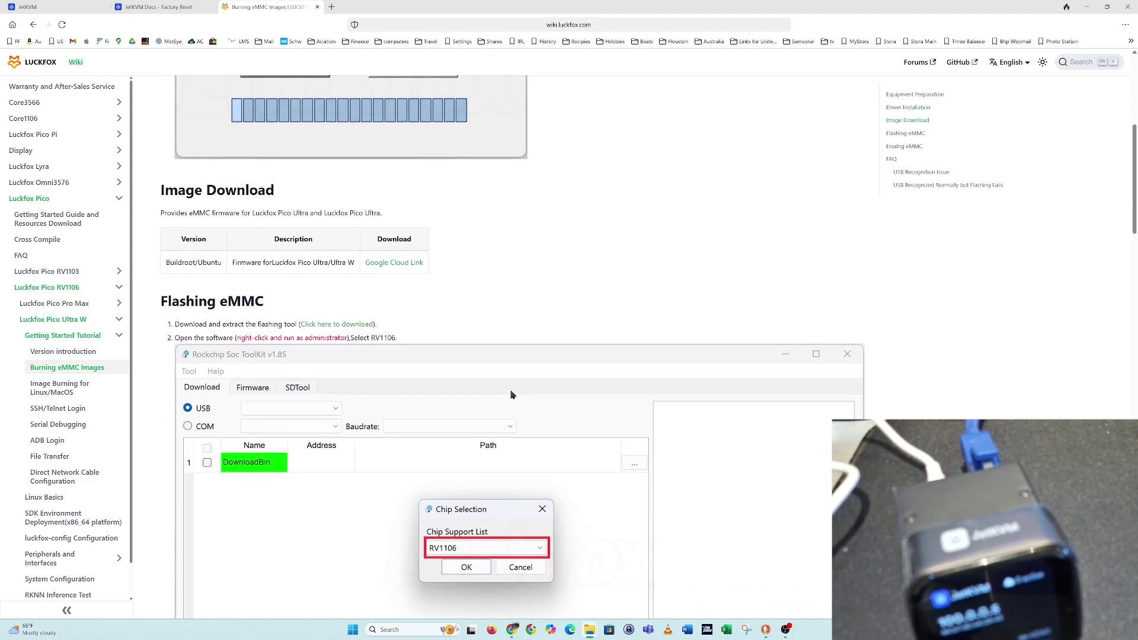
pyautogui.scroll(-2, 511, 394)
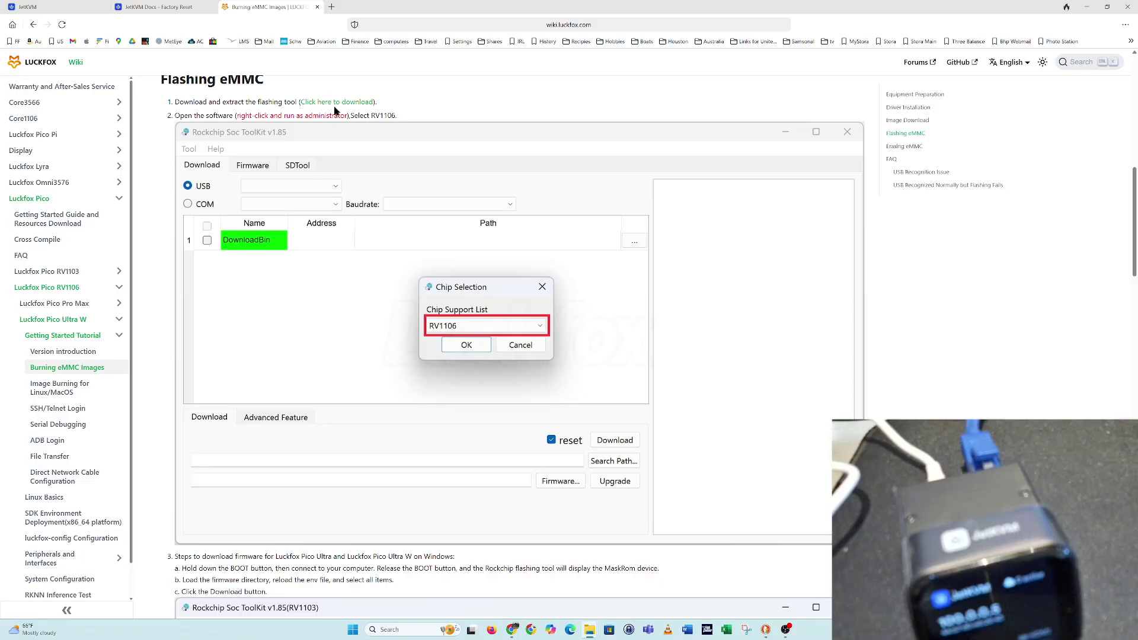
pyautogui.scroll(1, 346, 174)
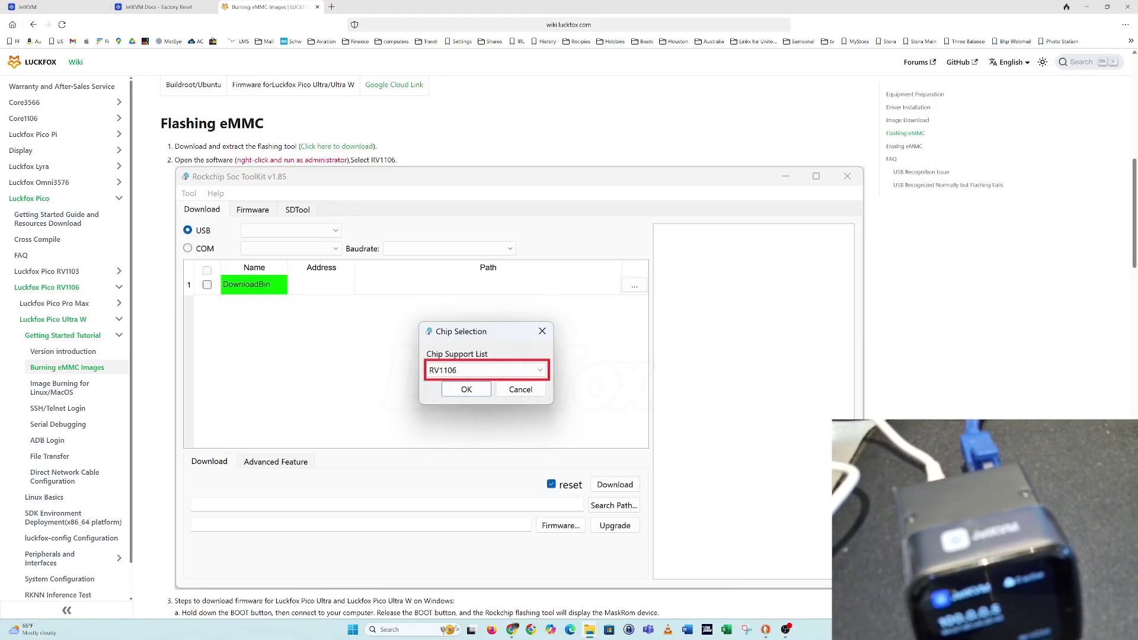
pyautogui.click(589, 630)
pyautogui.moveTo(1044, 215); pyautogui.dragTo(533, 216)
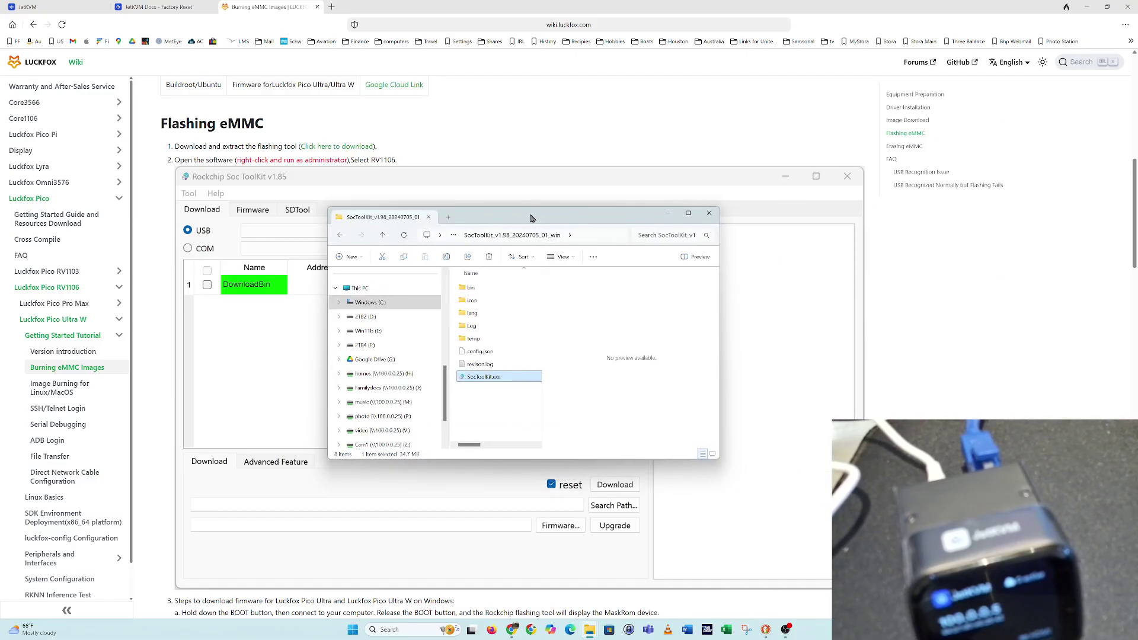
pyautogui.rightClick(485, 380)
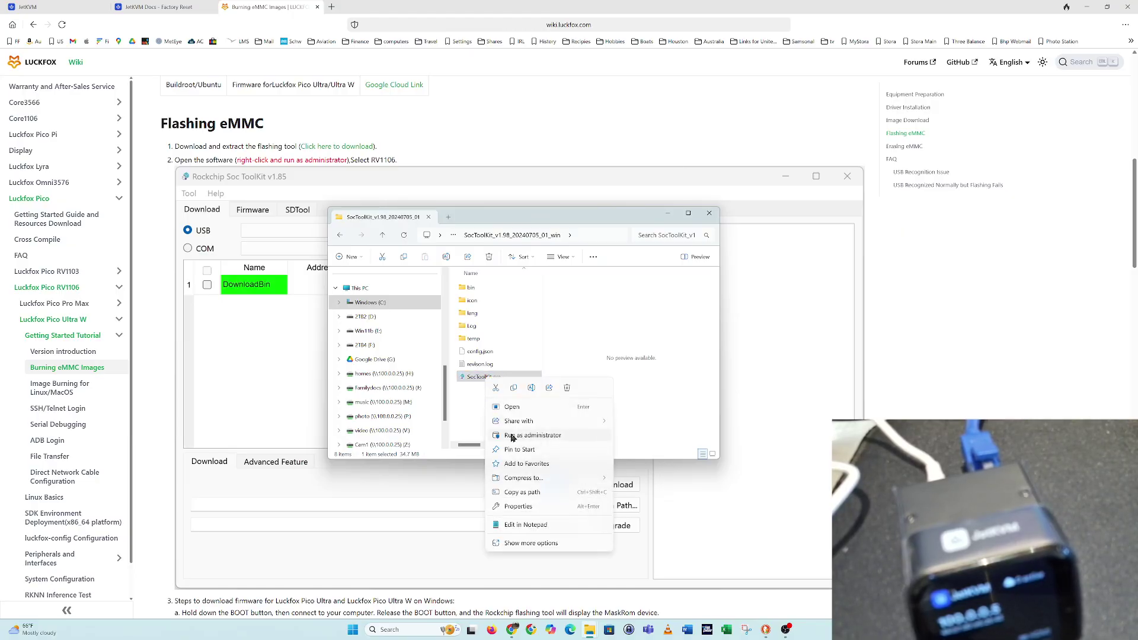
pyautogui.click(512, 438)
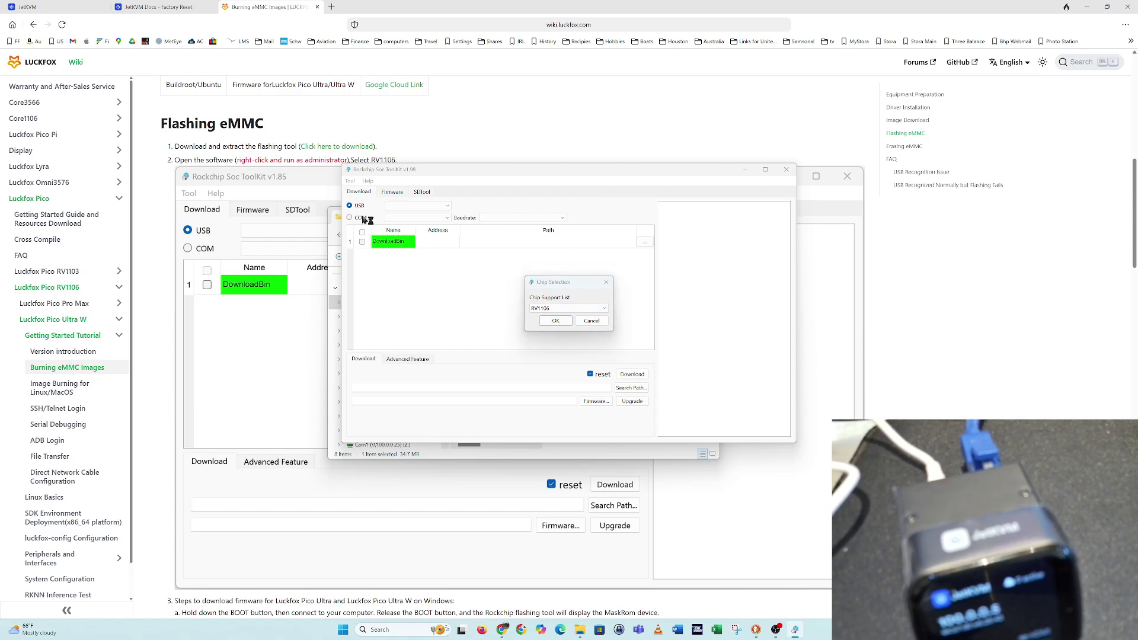
# - Keep RV1106 as the target chip, accept it, and close the toolkit
pyautogui.click(566, 308)
pyautogui.click(567, 318)
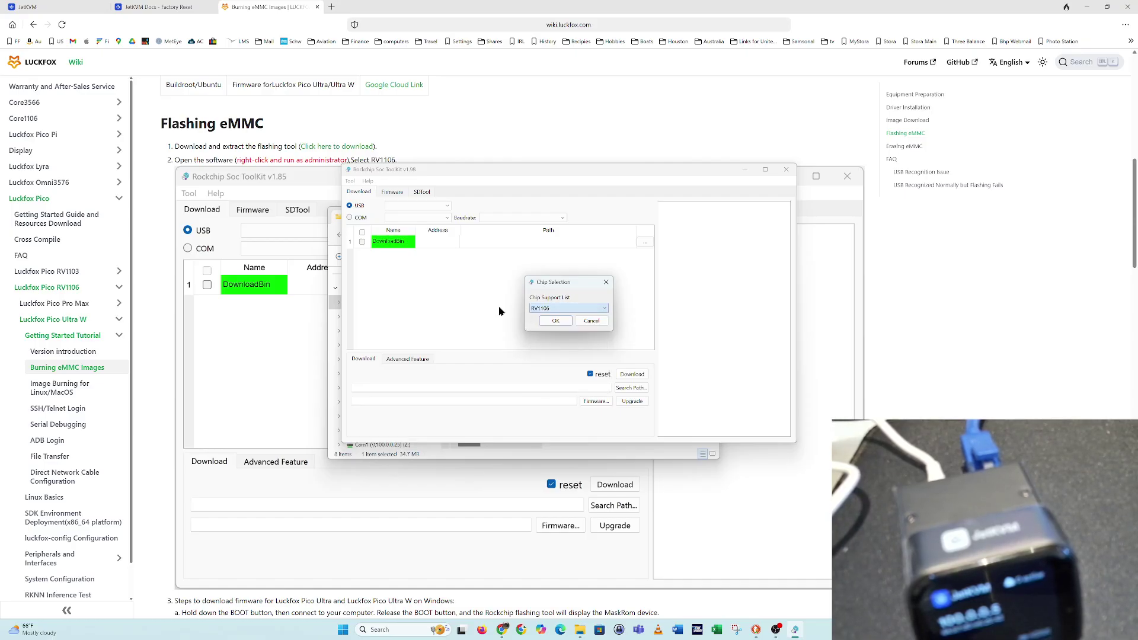
pyautogui.click(555, 321)
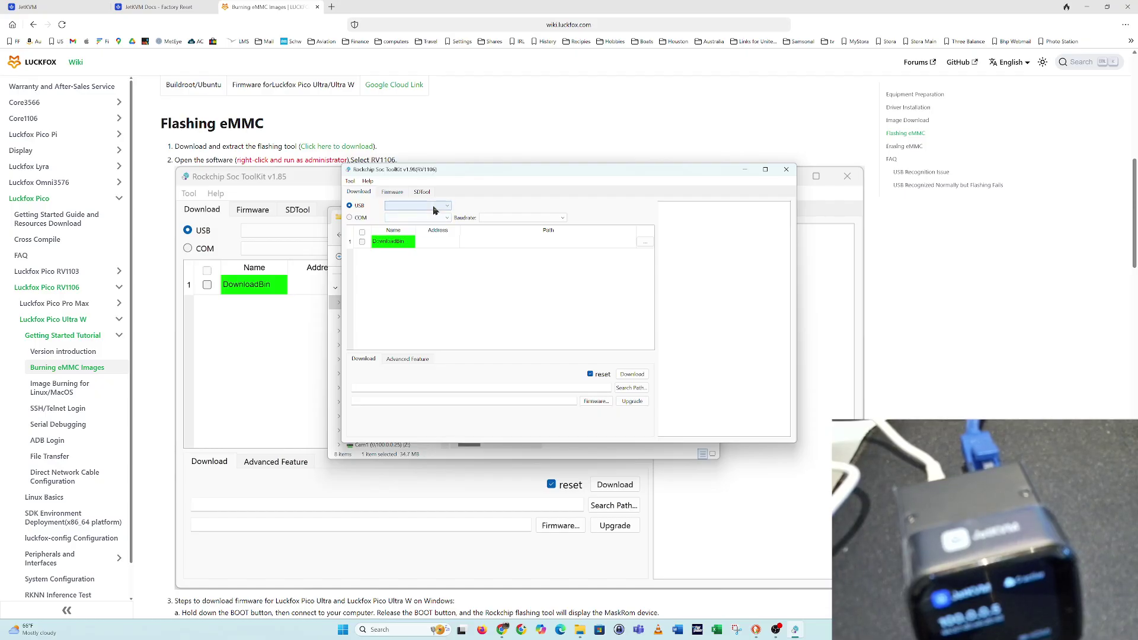
pyautogui.click(786, 172)
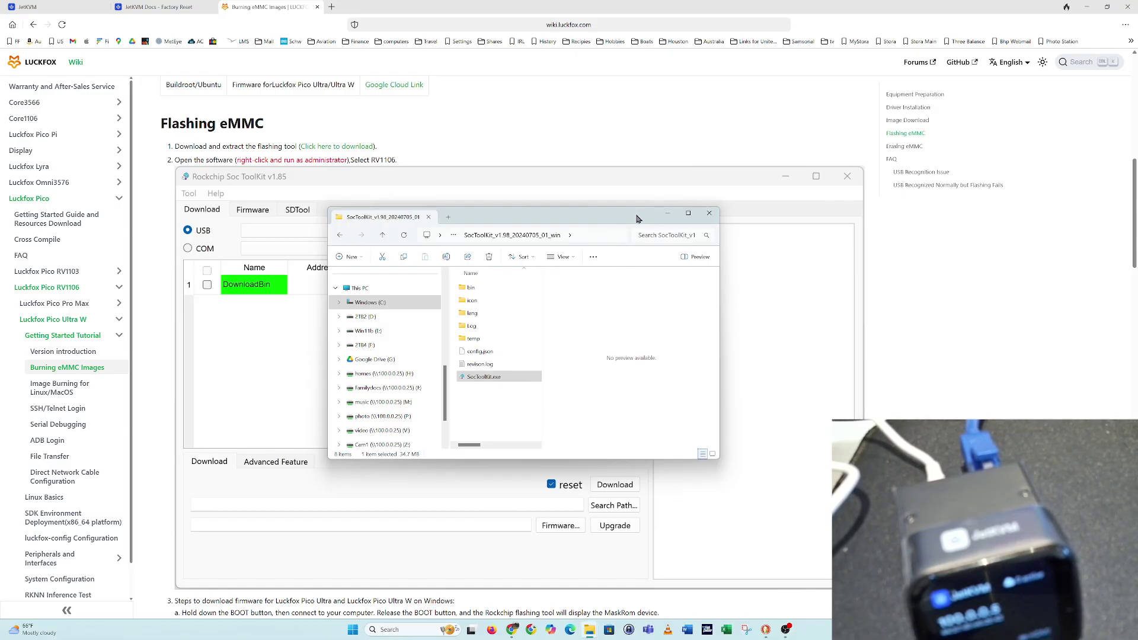
pyautogui.click(711, 214)
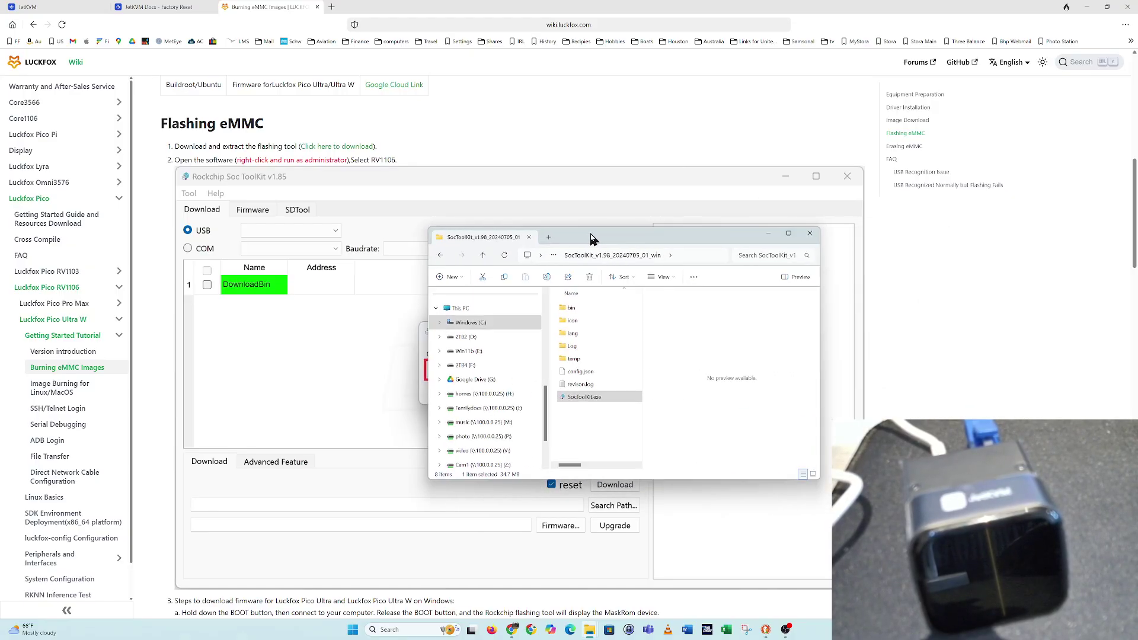
# - Relaunch SocToolKit.exe as administrator from the SocToolKit folder
pyautogui.moveTo(579, 245); pyautogui.dragTo(521, 235)
pyautogui.click(510, 397)
pyautogui.rightClick(509, 398)
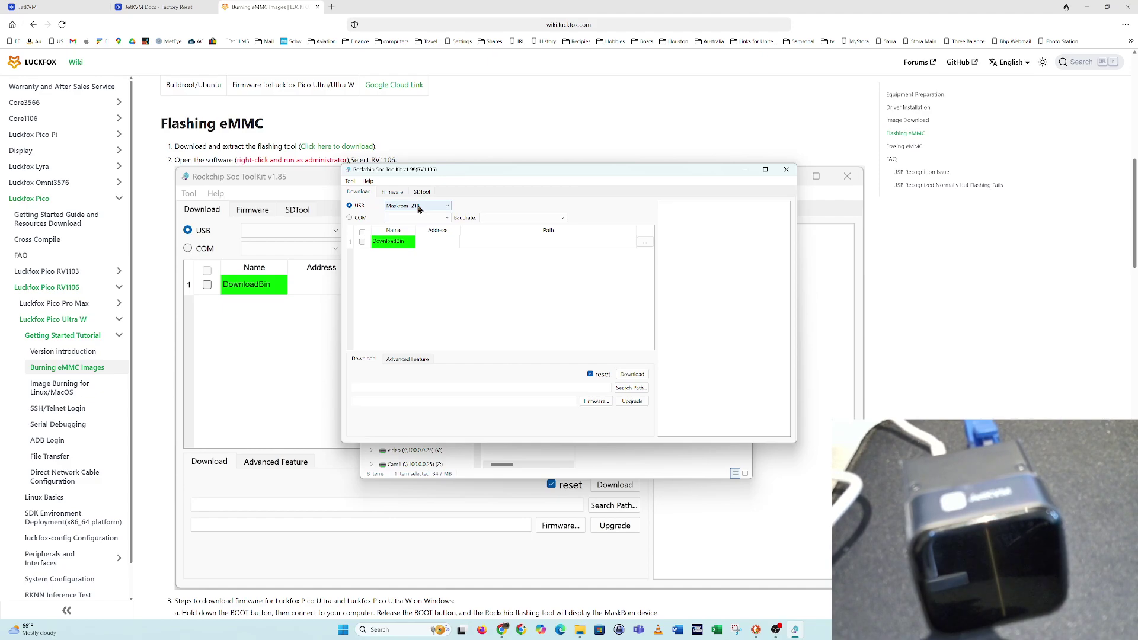
# - Load C:\temp\image\update.img as the firmware file
pyautogui.click(593, 402)
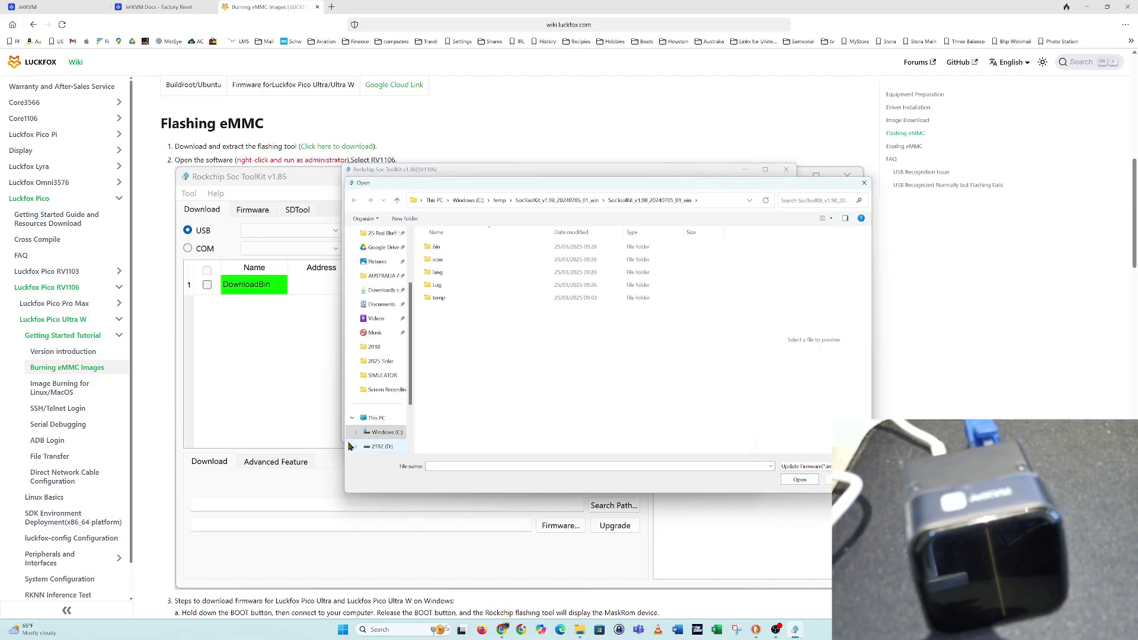
pyautogui.click(382, 432)
pyautogui.doubleClick(450, 377)
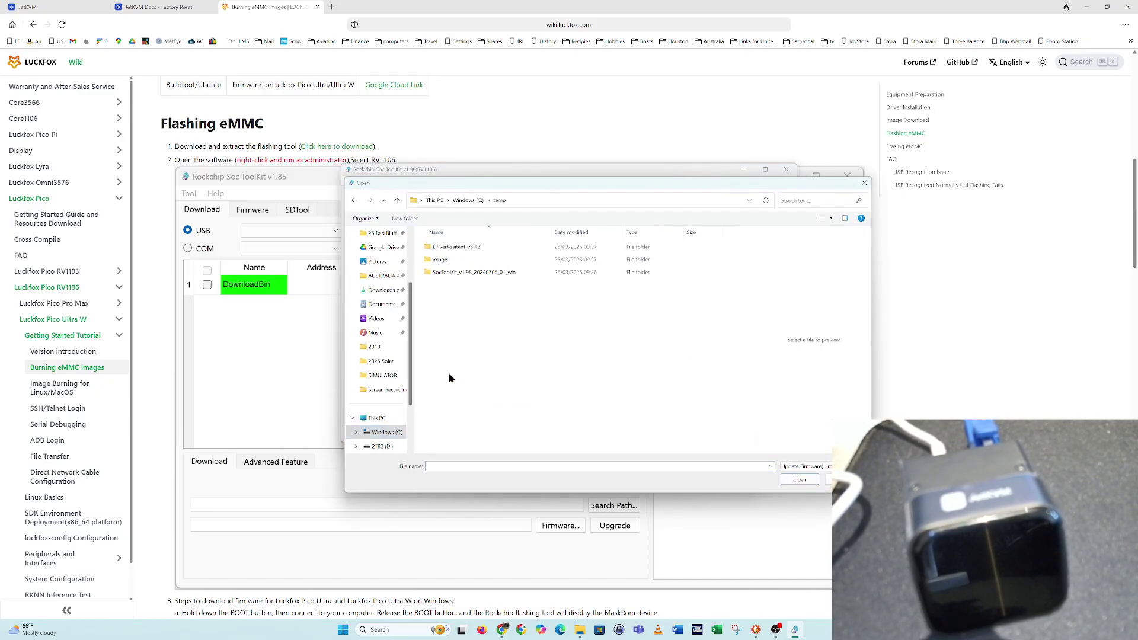
pyautogui.doubleClick(439, 260)
pyautogui.click(438, 246)
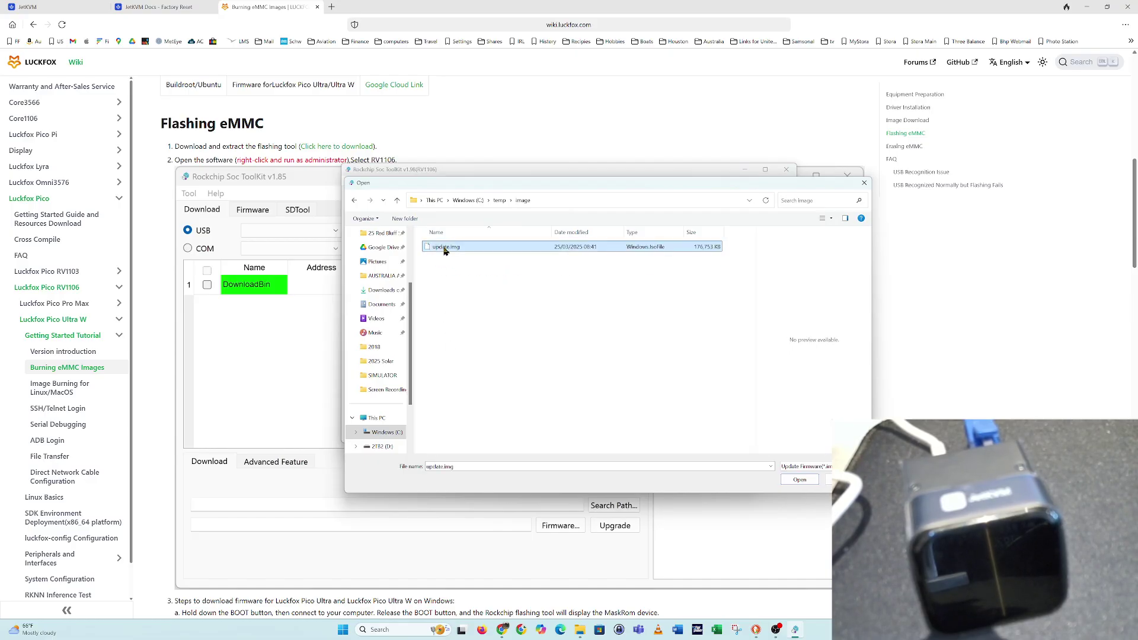
pyautogui.click(789, 481)
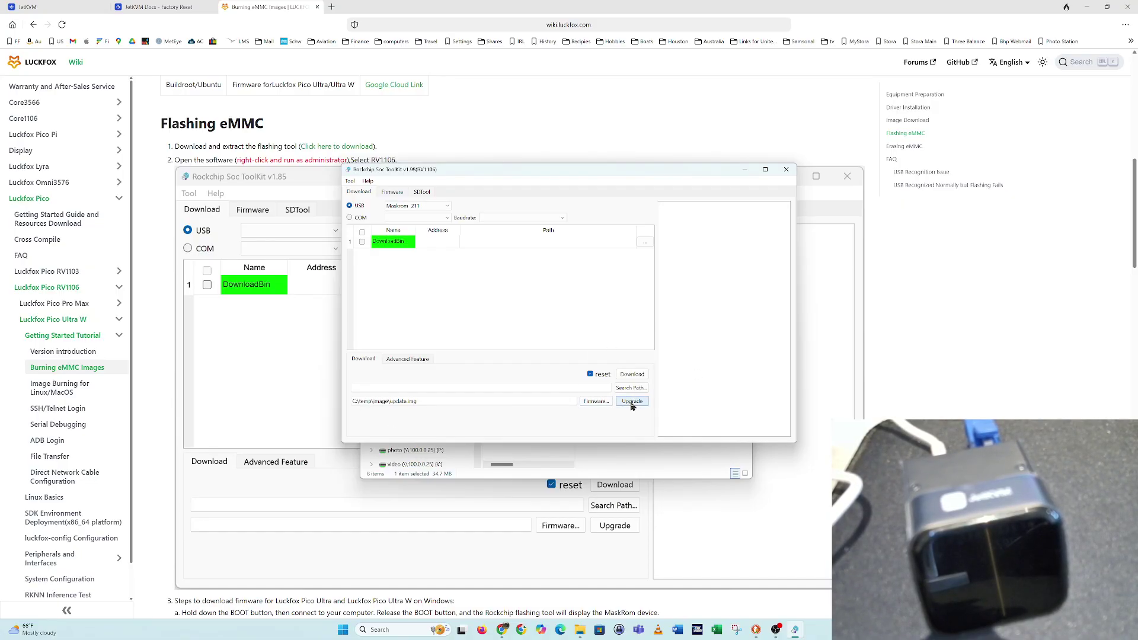
# - Start the upgrade to flash update.img onto the RV1106 device
pyautogui.click(632, 403)
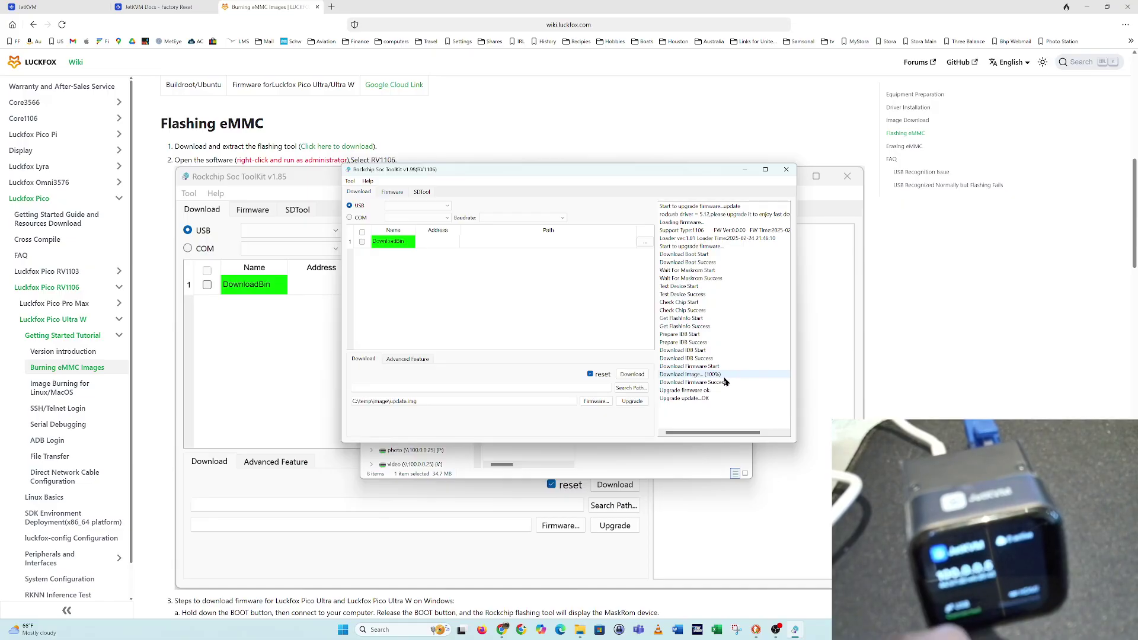
# - Close the toolkit and folder window, then browse to the JetKVM at 100.0.0.5
pyautogui.click(788, 172)
pyautogui.click(742, 235)
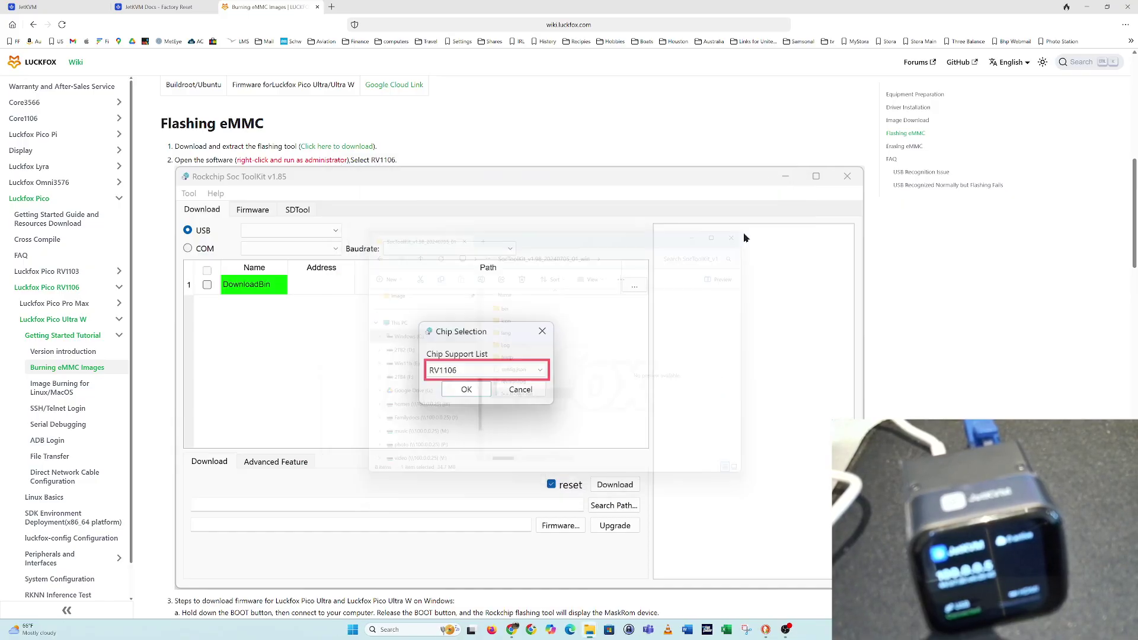
pyautogui.click(437, 25)
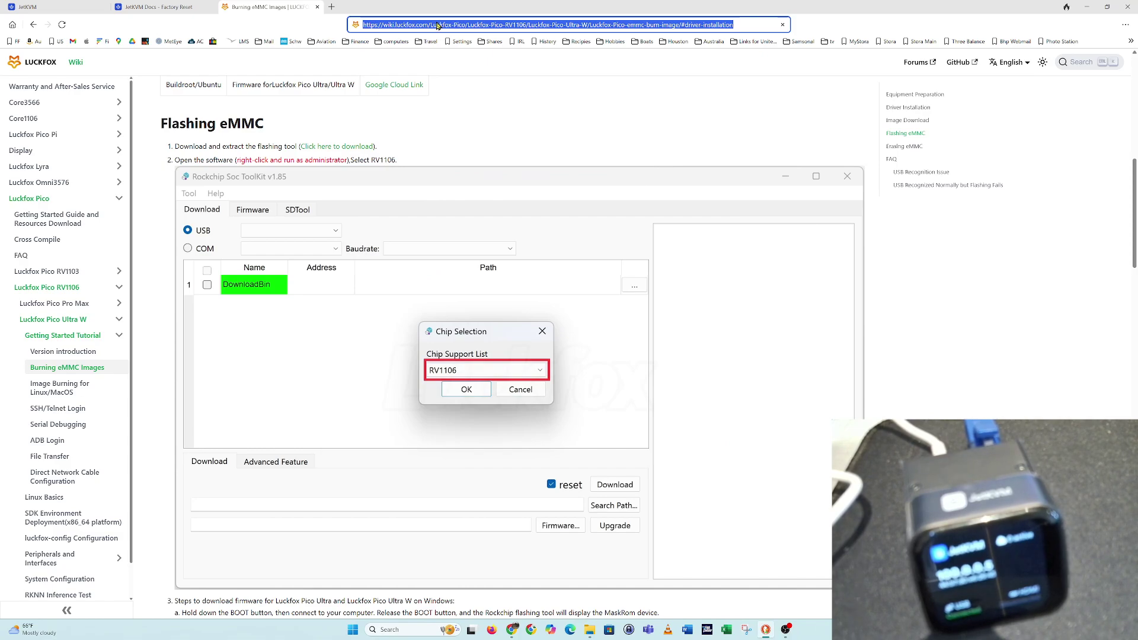
pyautogui.write('1000')
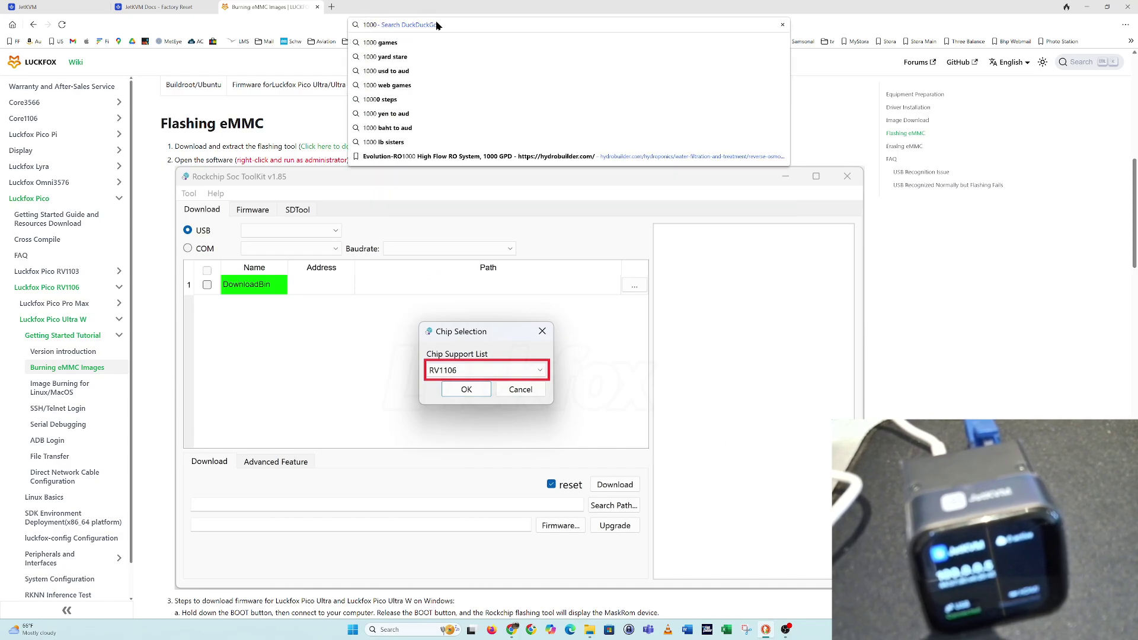
pyautogui.press('BackSpace')
pyautogui.write('.0.0.5')
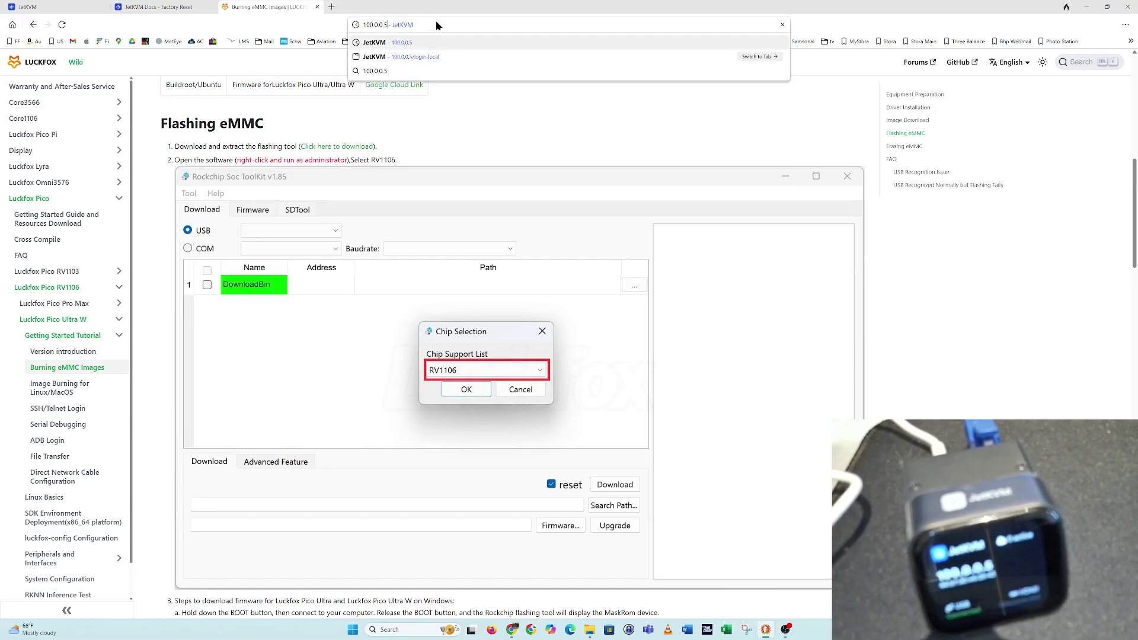
pyautogui.press('Return')
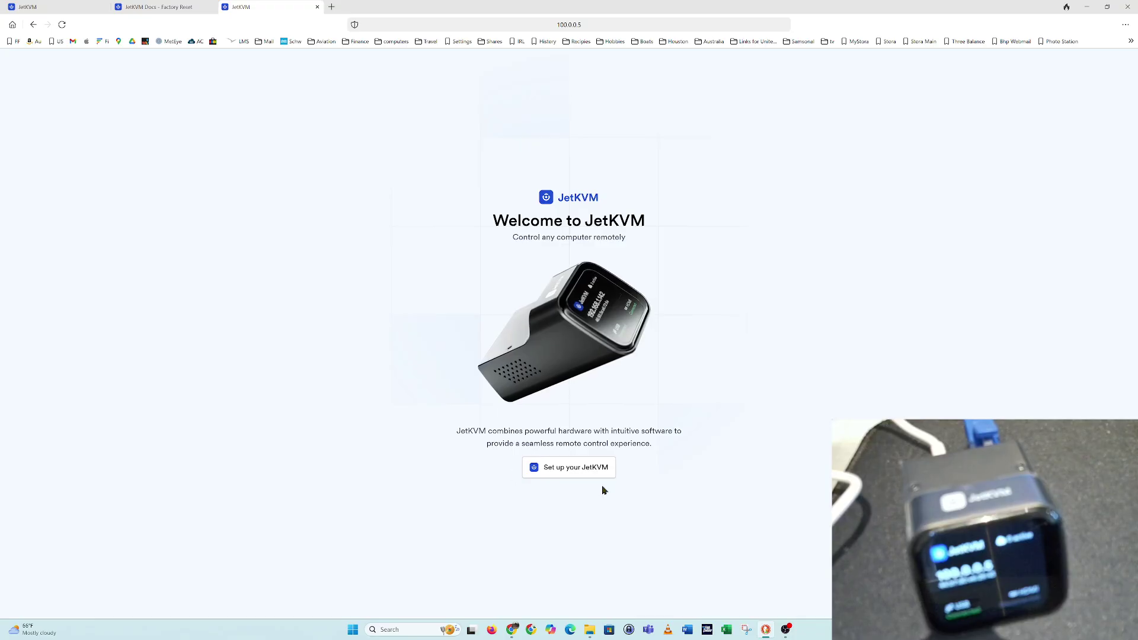
# - Begin JetKVM setup and choose Password protected for local authentication
pyautogui.click(571, 470)
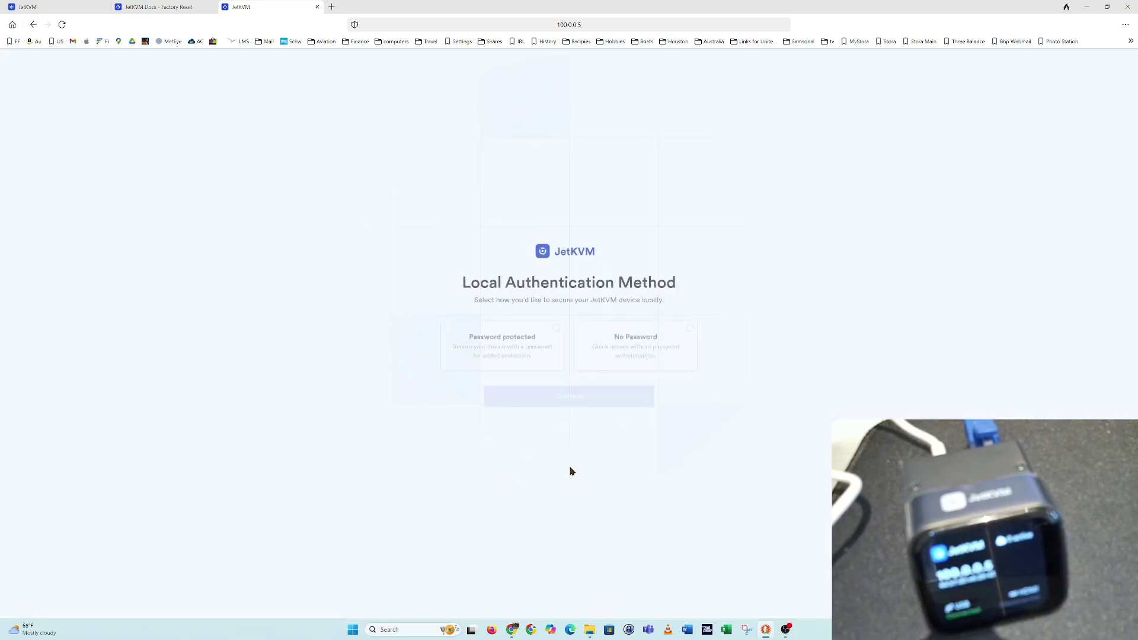
pyautogui.click(519, 345)
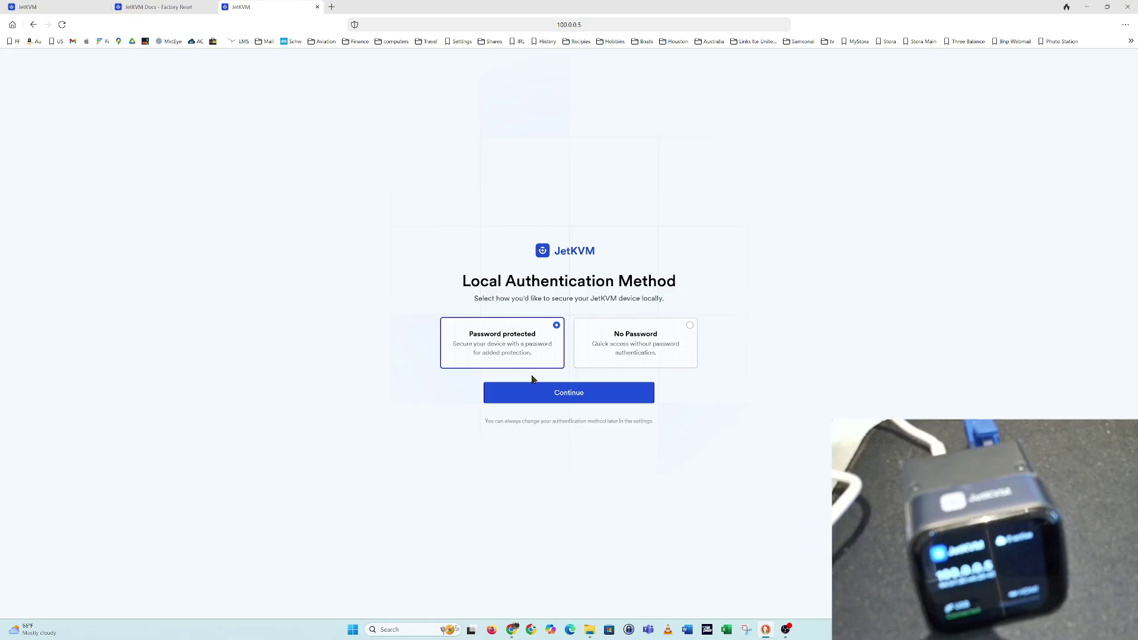
pyautogui.click(562, 388)
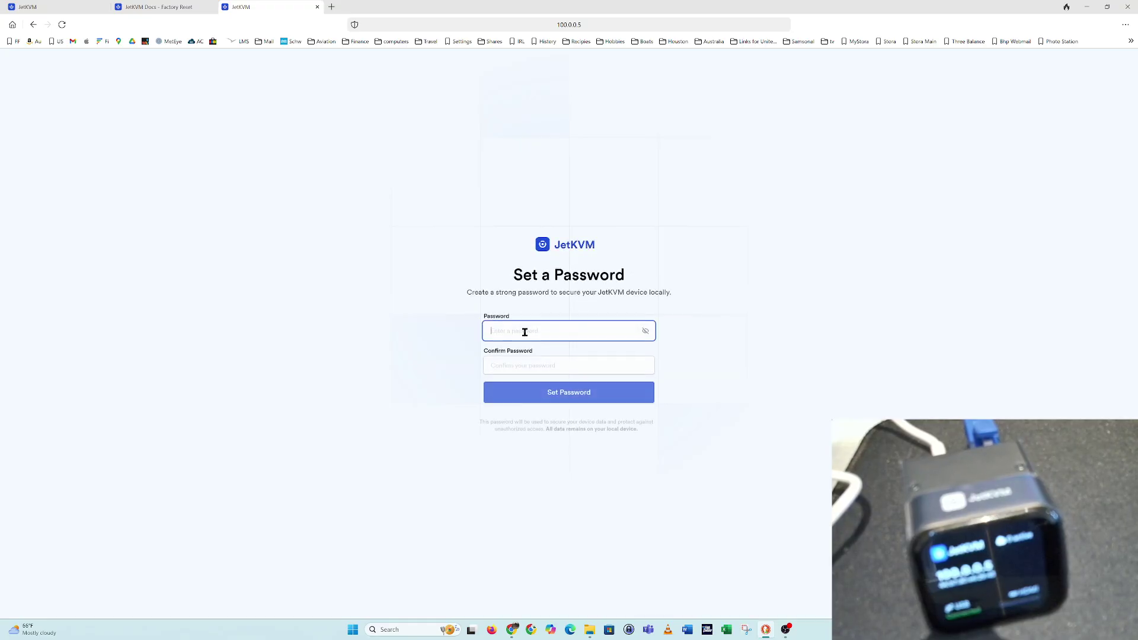